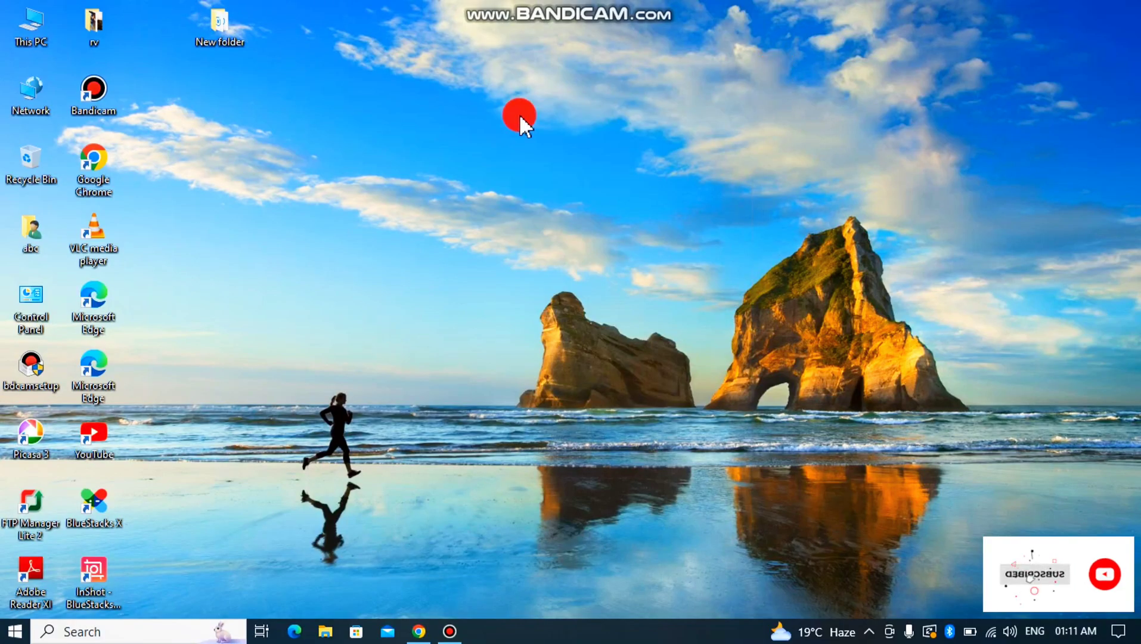
Bring up the Windows desktop's right-click context menu.
right_click(499, 122)
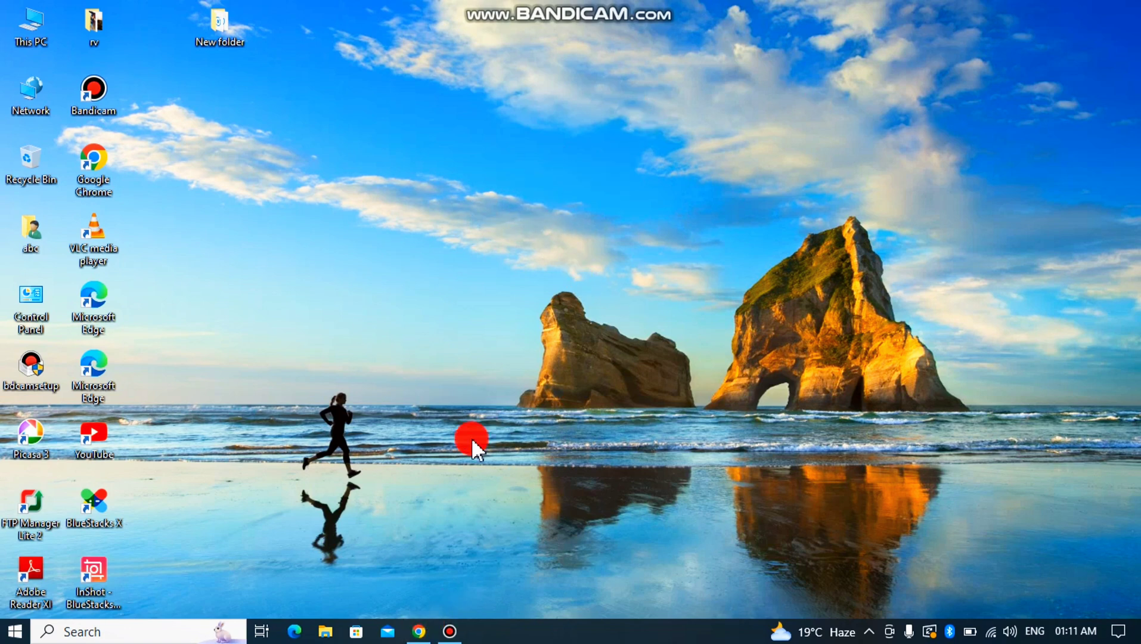
Launch Chrome maximized and search for 'mailtrack extension' to reach its Web Store page.
double_click(94, 170)
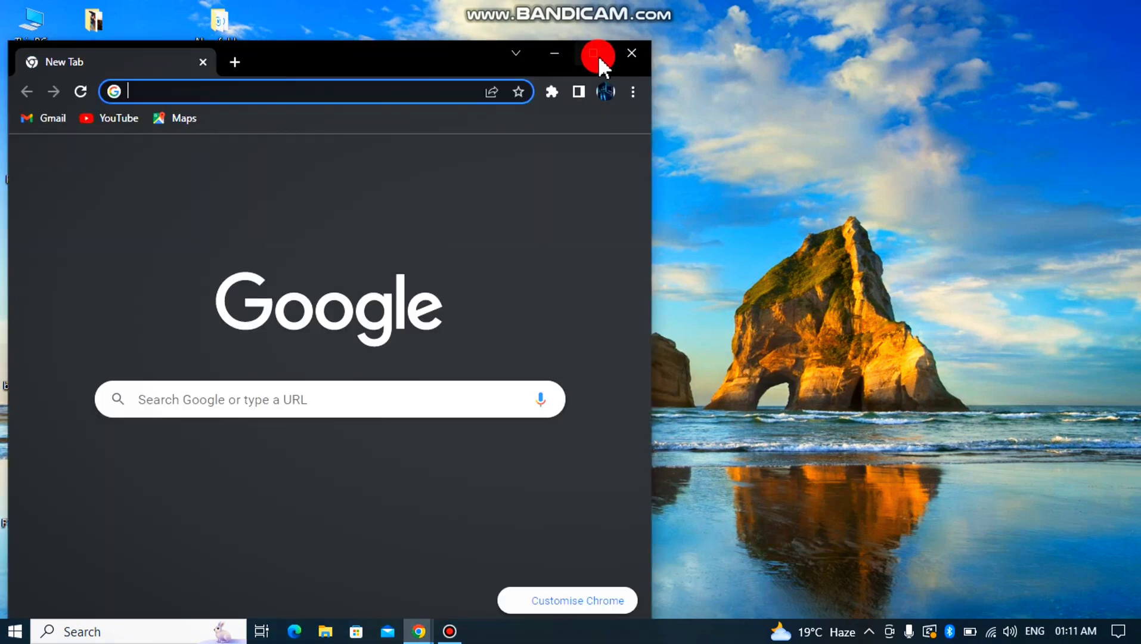
left_click(594, 52)
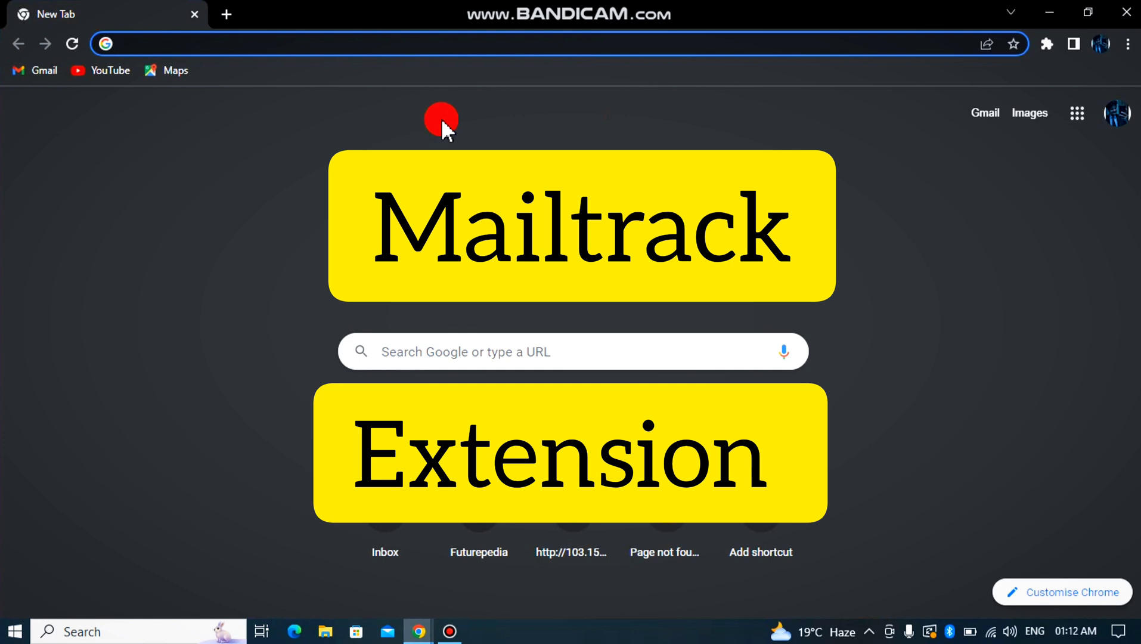
type("mailtrack extension")
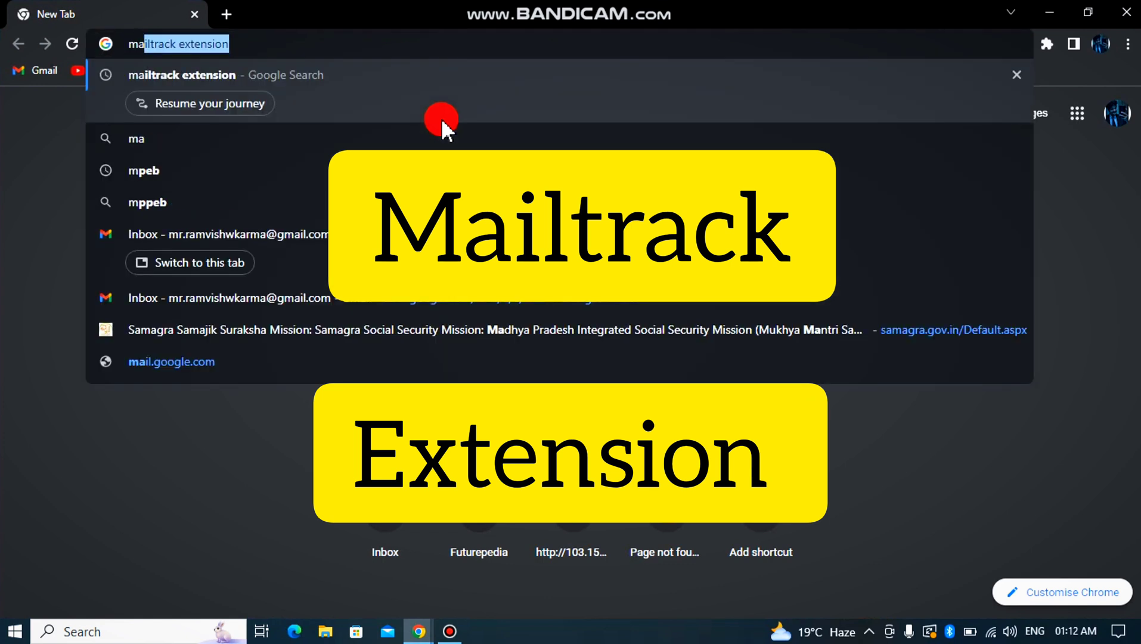
key("Return")
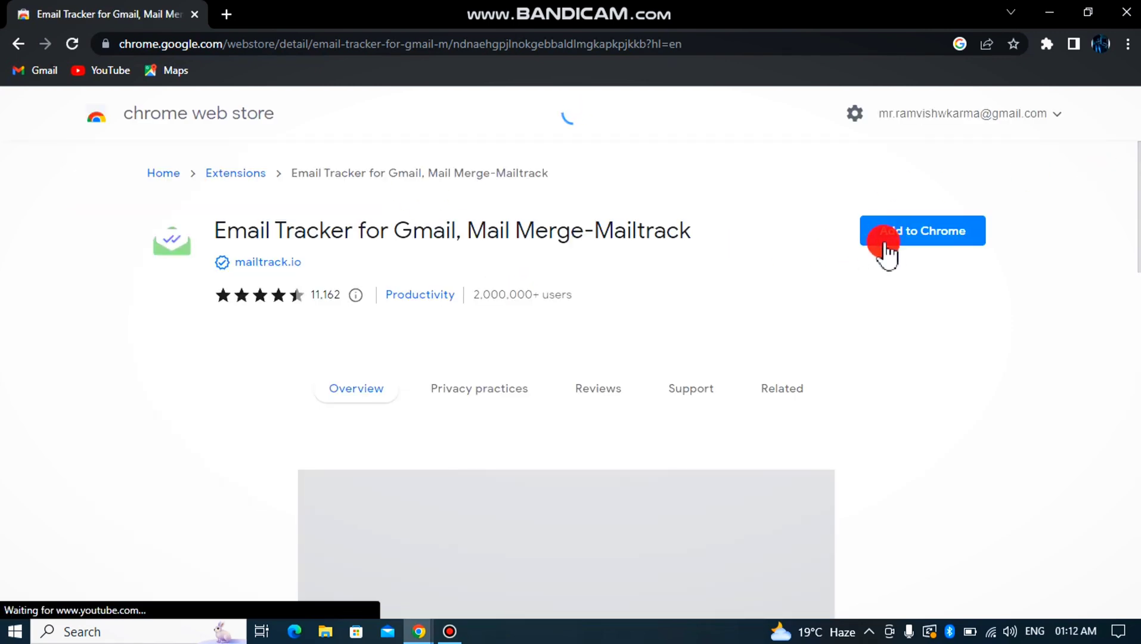
Add the Mailtrack extension to Chrome, accepting its requested permissions.
left_click(887, 250)
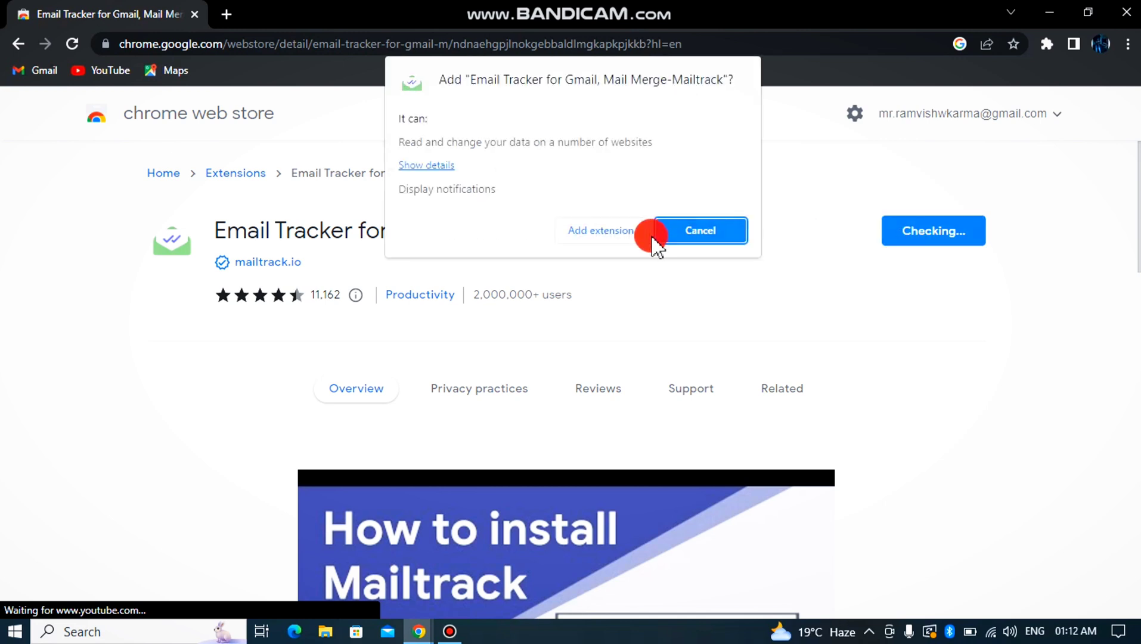
left_click(597, 234)
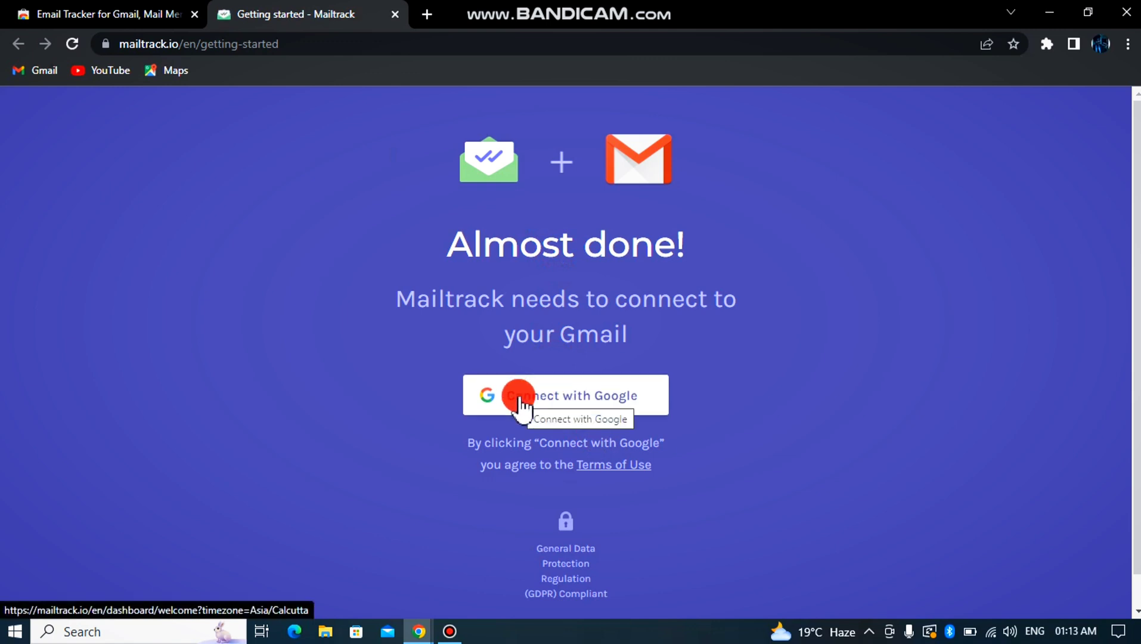
Start Mailtrack's Connect with Google sign-in, open a new tab, and return to the store page.
left_click(564, 400)
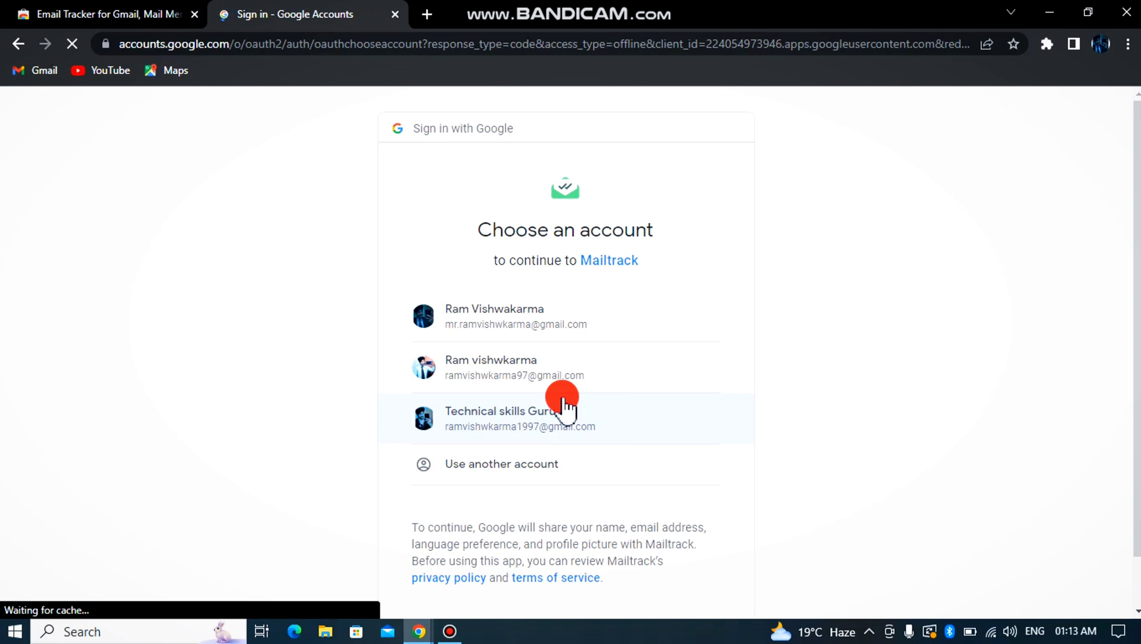
left_click(437, 10)
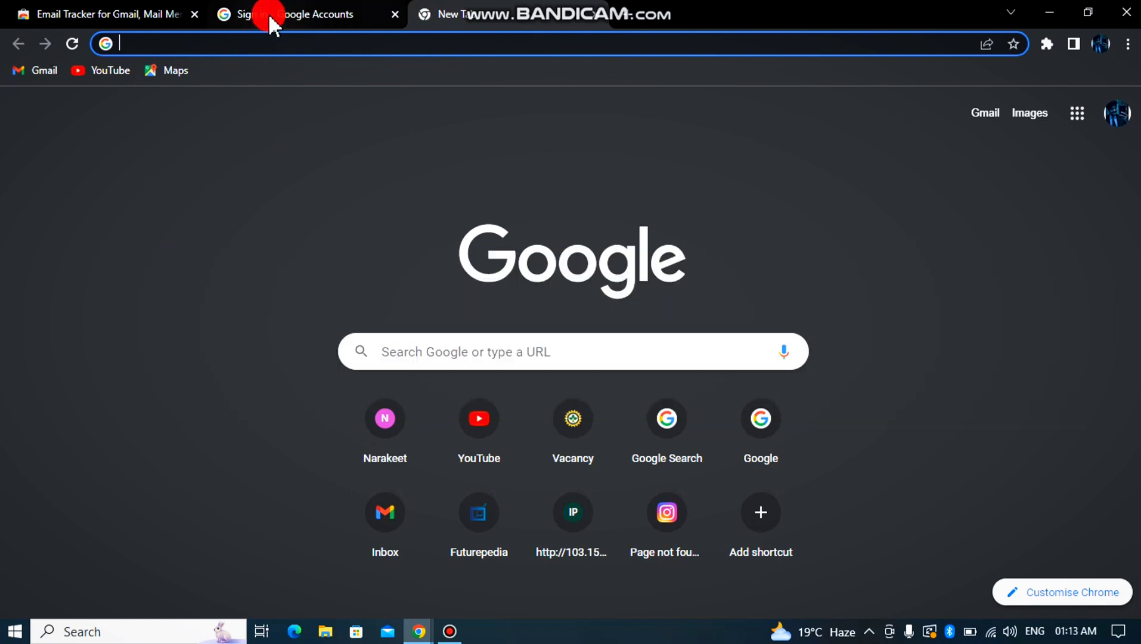
left_click(268, 13)
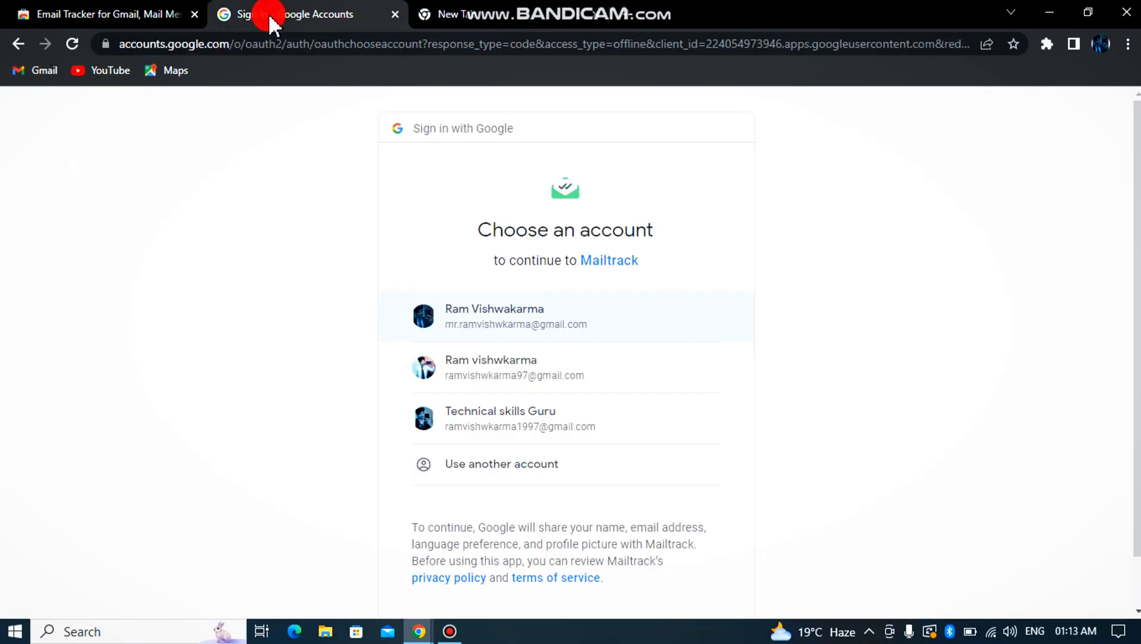
left_click(110, 13)
Check the installed extensions, then link the first Google account to Mailtrack on the Free plan.
left_click(1049, 44)
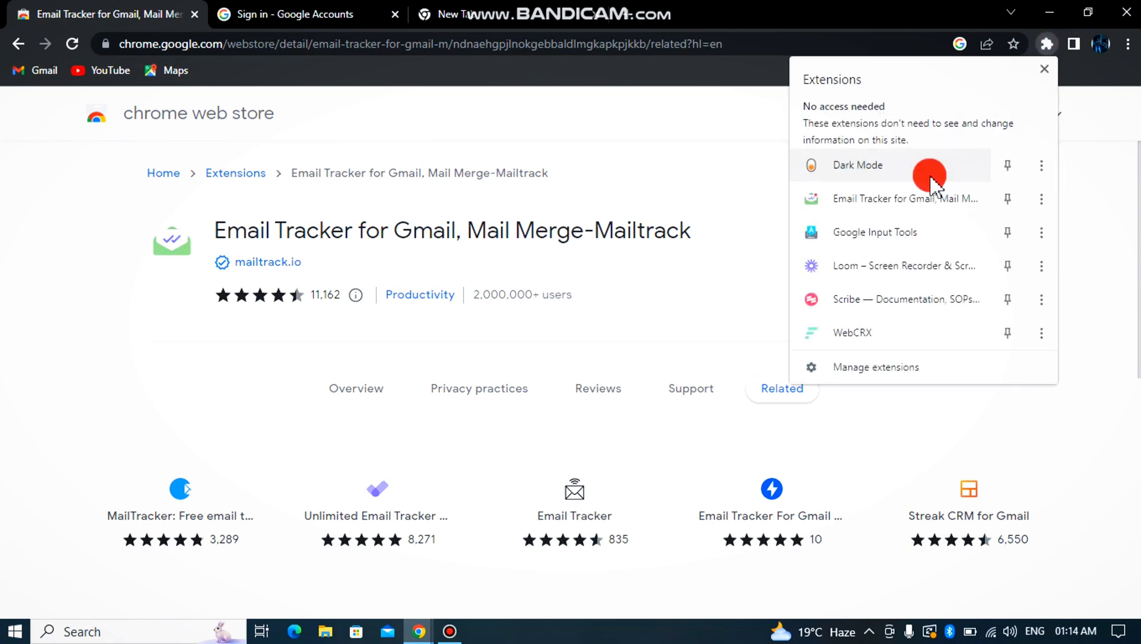
left_click(742, 161)
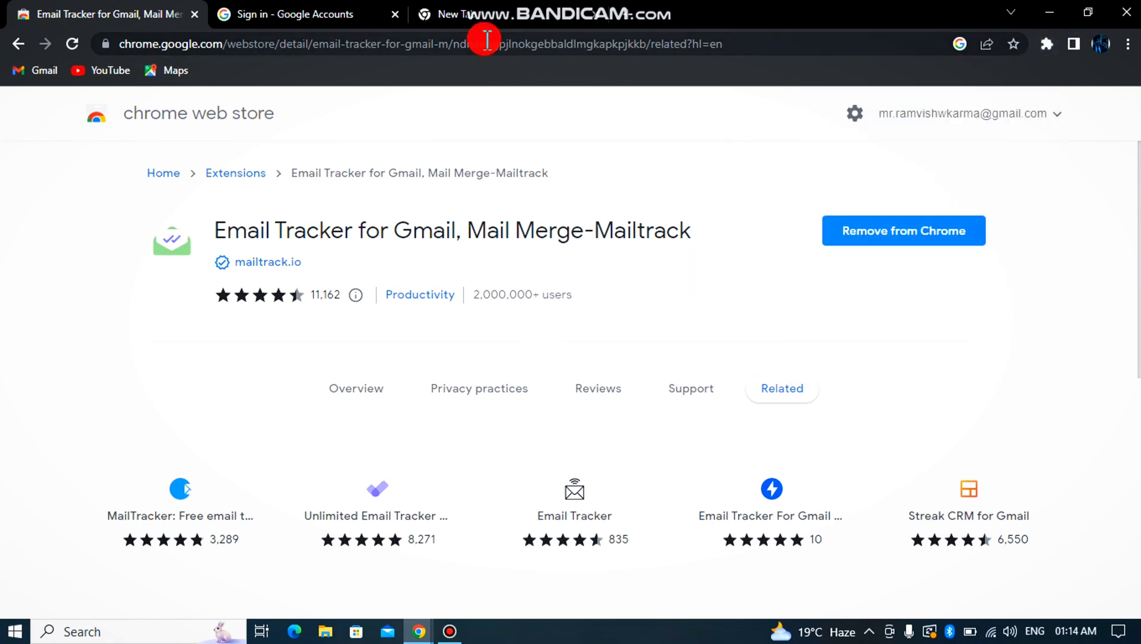
left_click(545, 18)
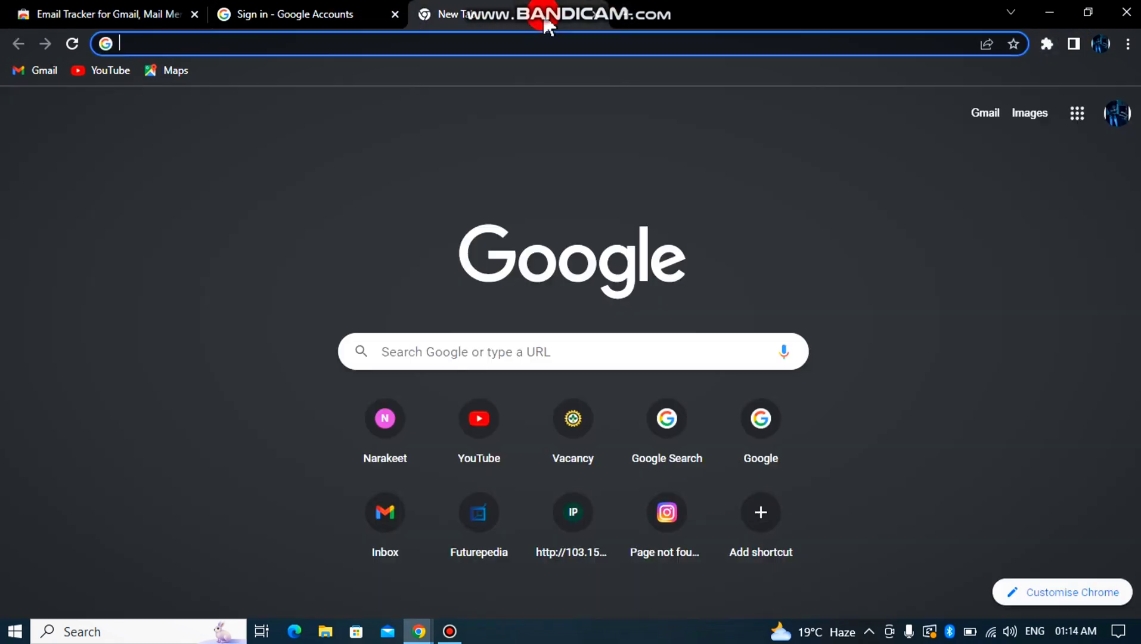
left_click(275, 10)
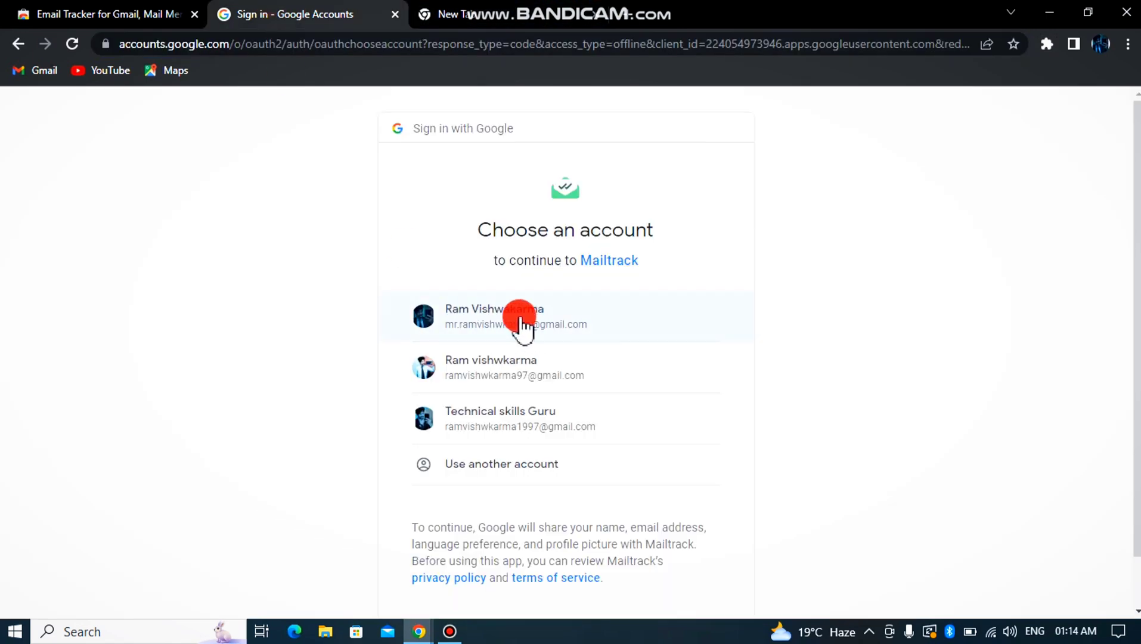
left_click(521, 320)
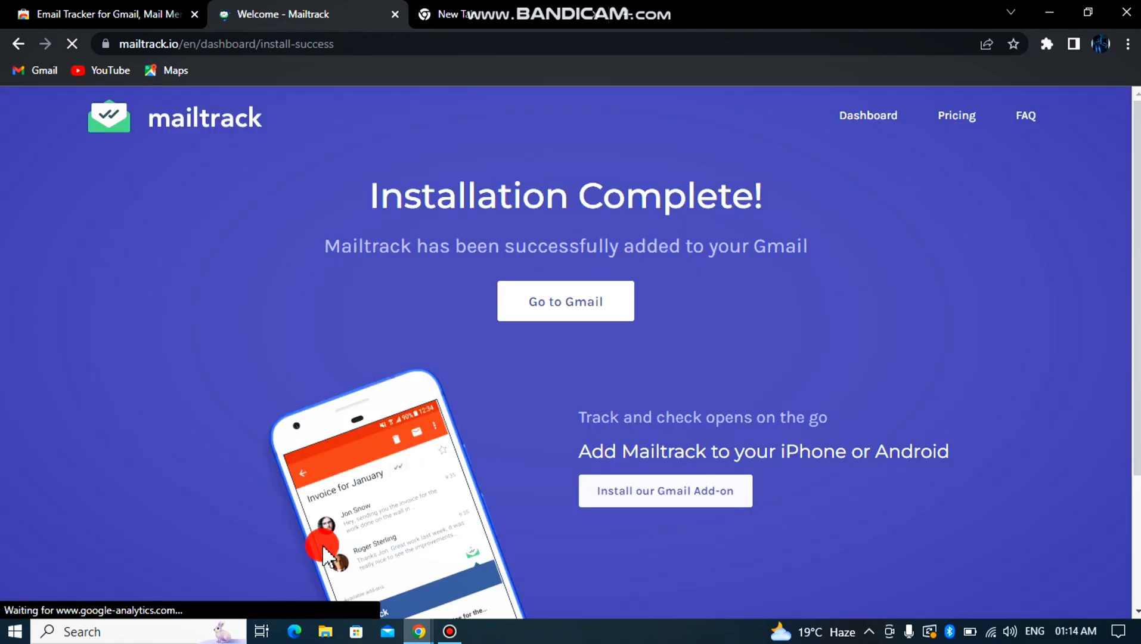
left_click(512, 293)
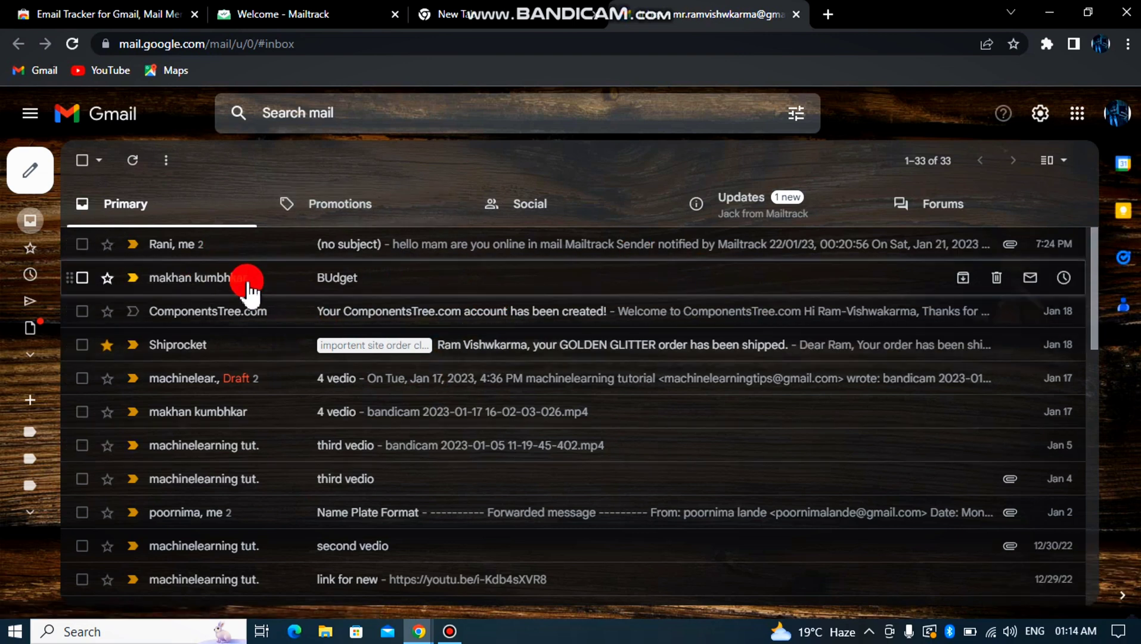
Dismiss Mailtrack's notices and view the tracked no-subject email in Sent, then return to the list.
mouse_move(36, 316)
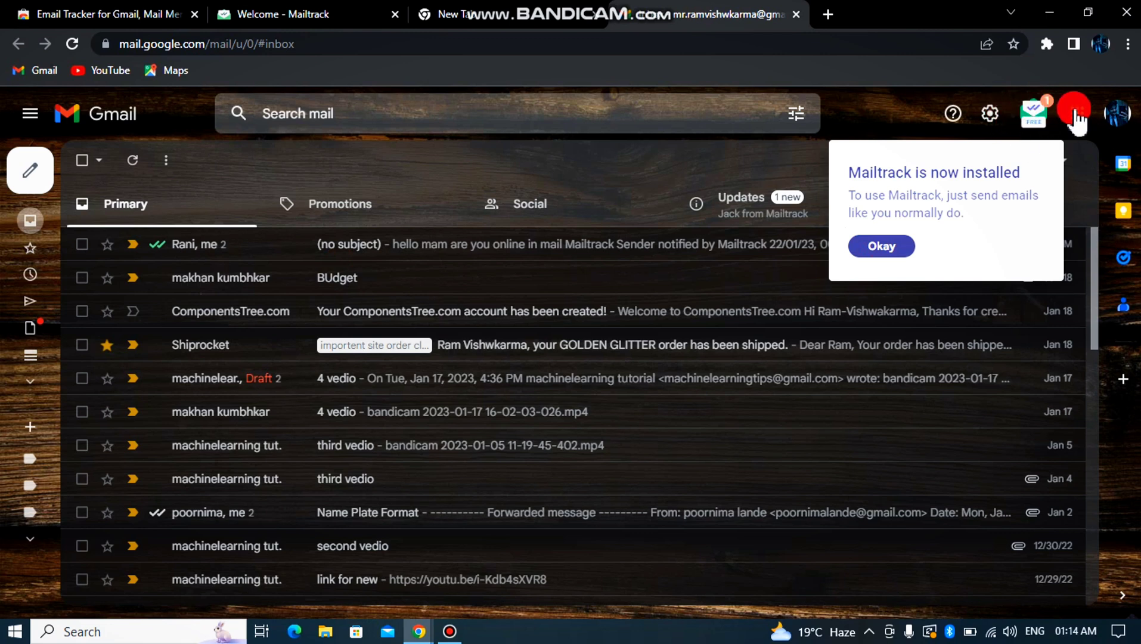
left_click(886, 245)
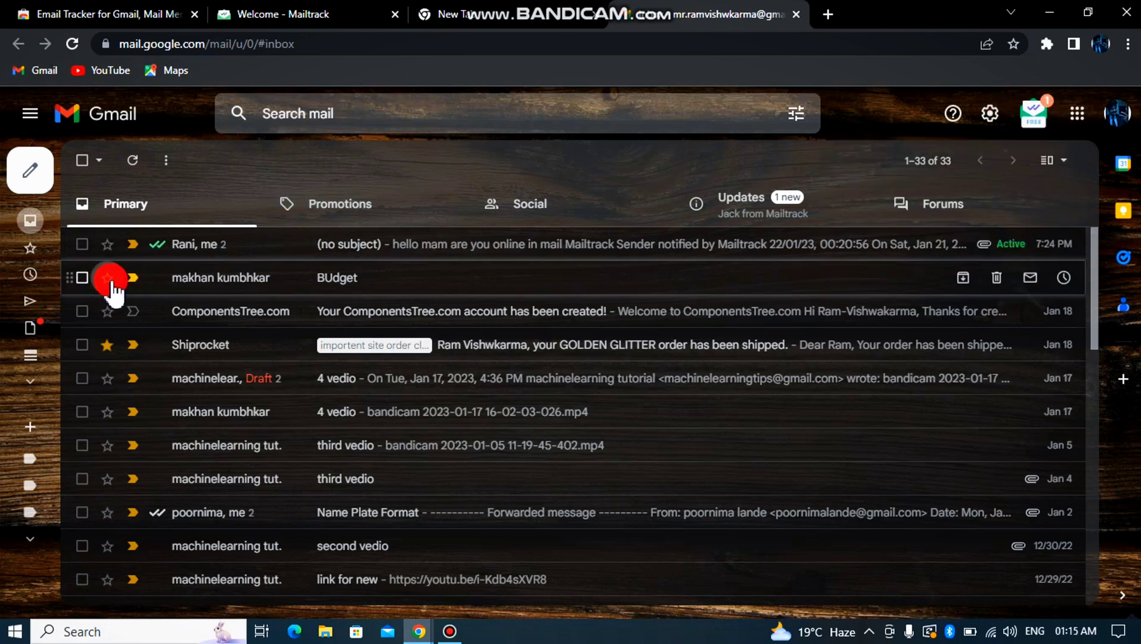
left_click(34, 306)
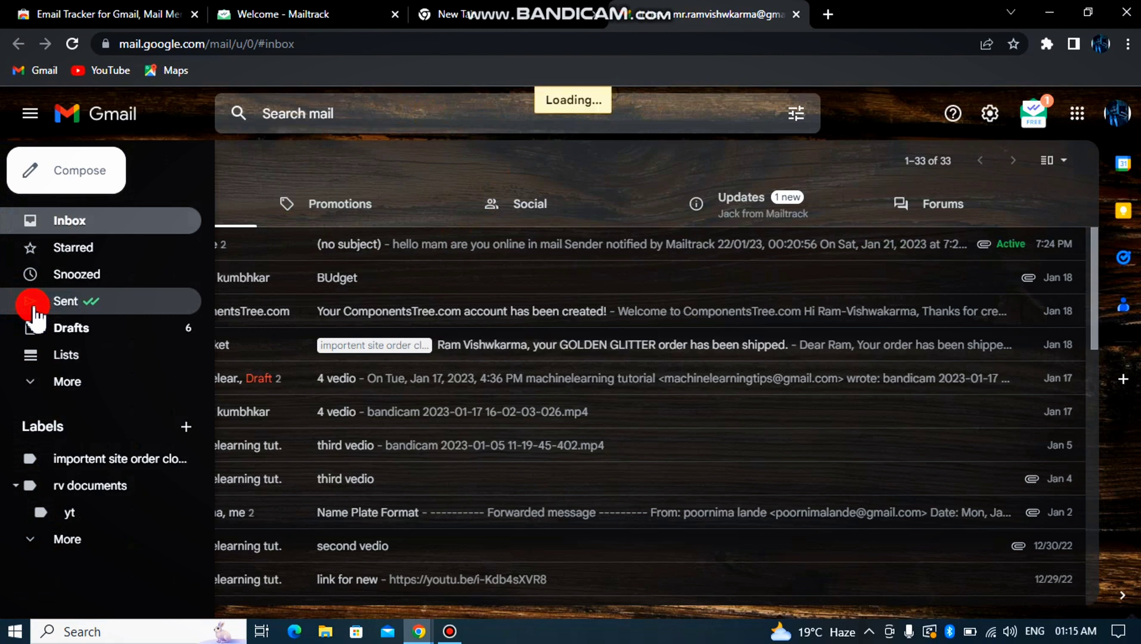
left_click(443, 255)
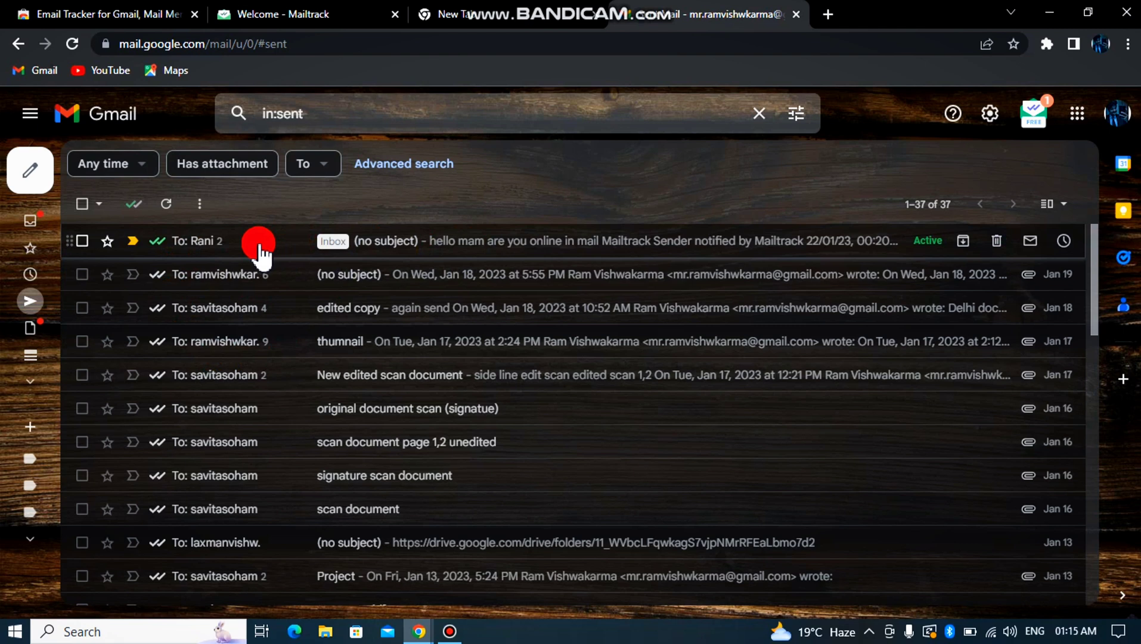
left_click(443, 246)
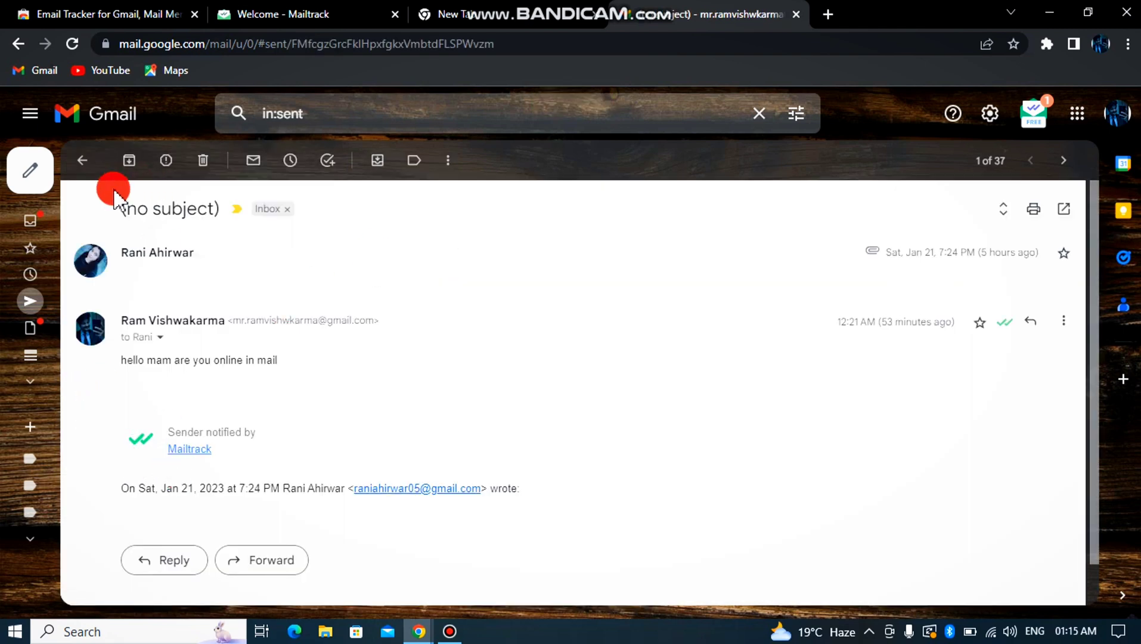
left_click(83, 161)
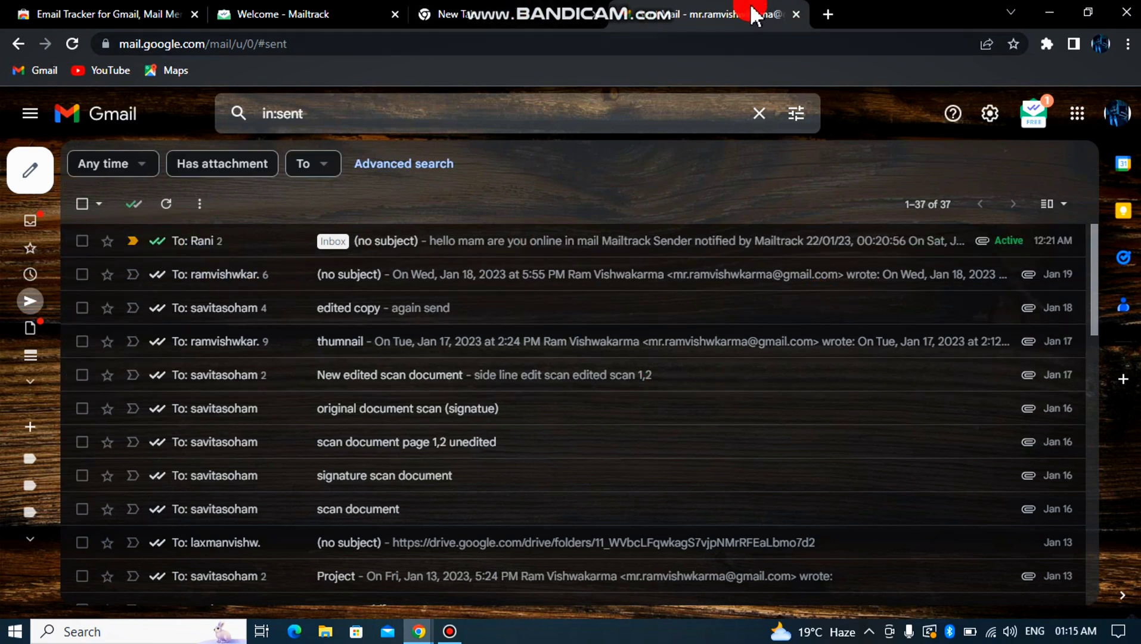
Load YouTube's home feed, with its Airtel Broadband ad, in a new tab, then open another blank tab.
left_click(831, 14)
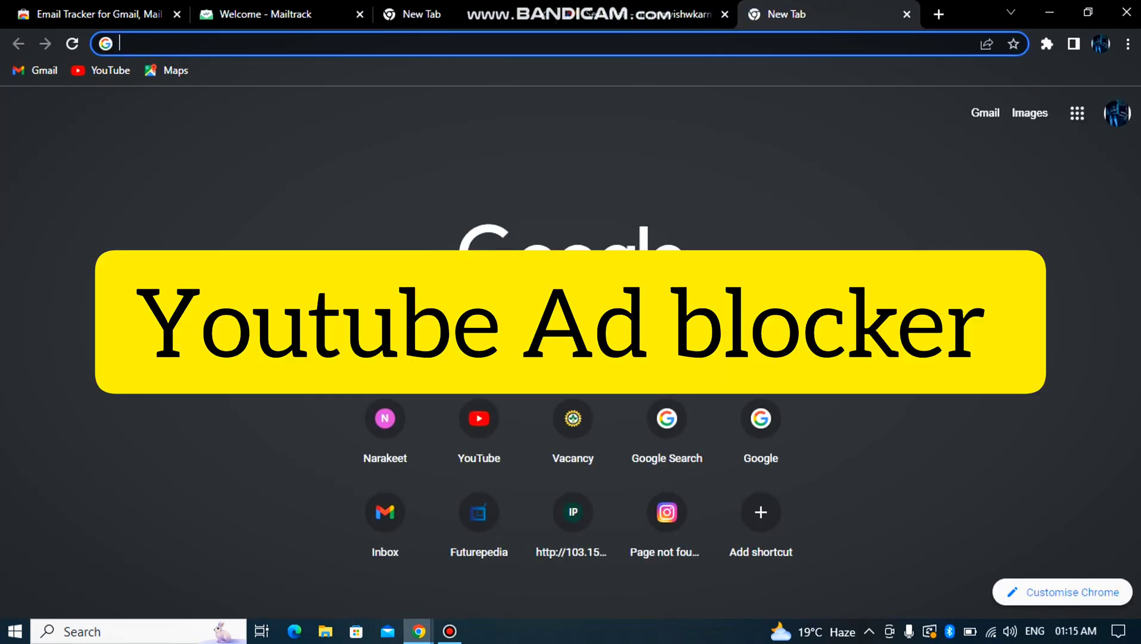
left_click(106, 74)
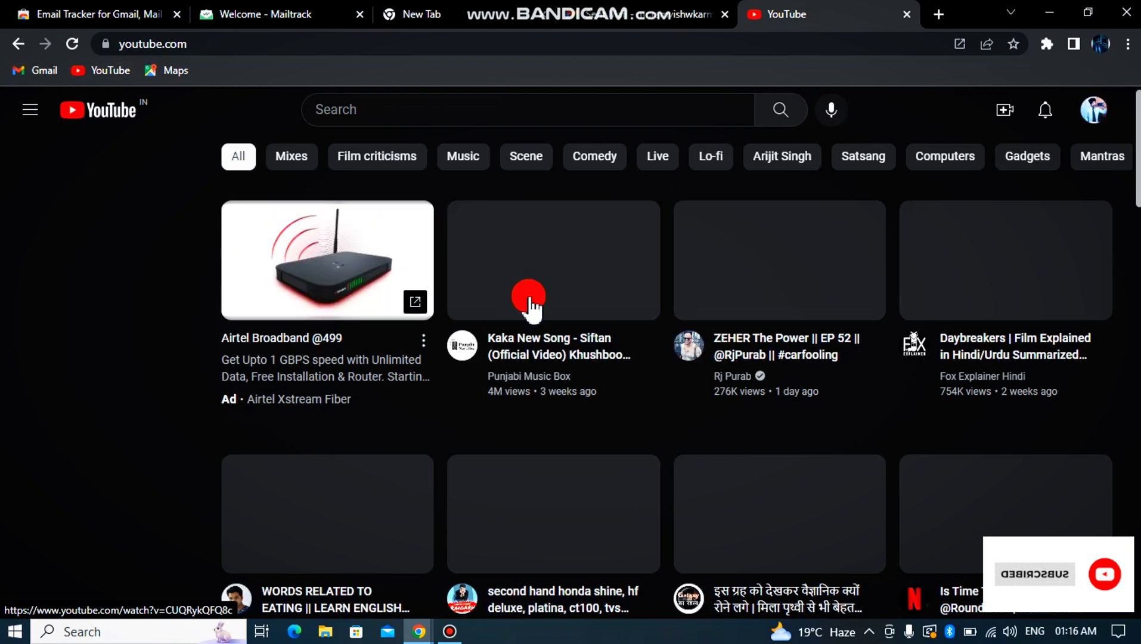
key("ctrl+t")
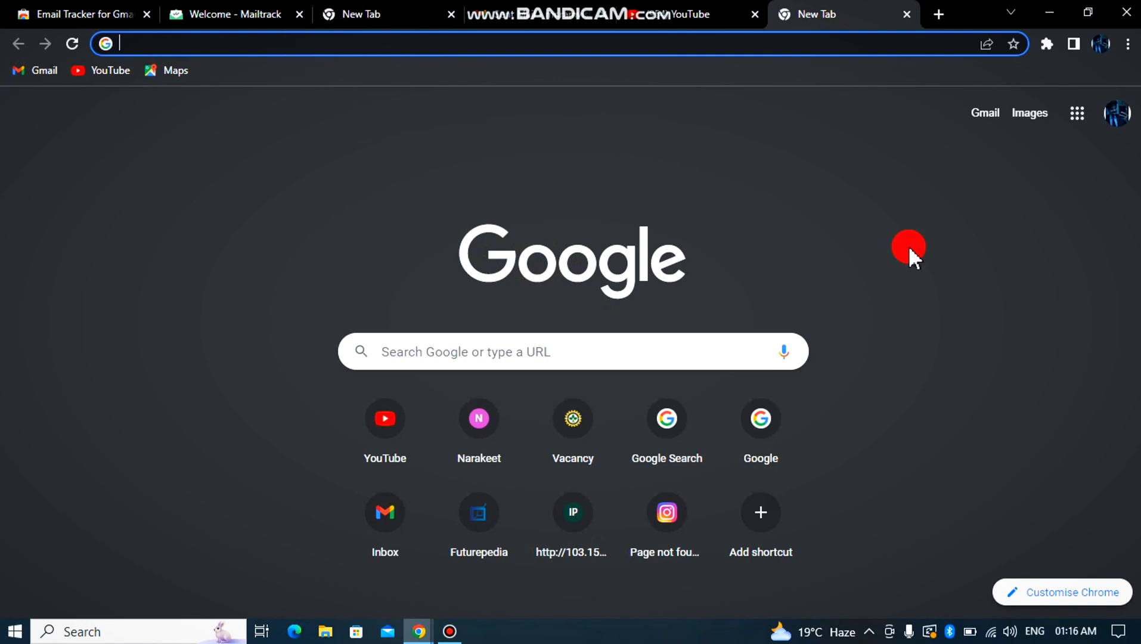
Google 'adblocker for youtube extension' and open the Adblocker Plus for Youtube store page.
left_click(547, 350)
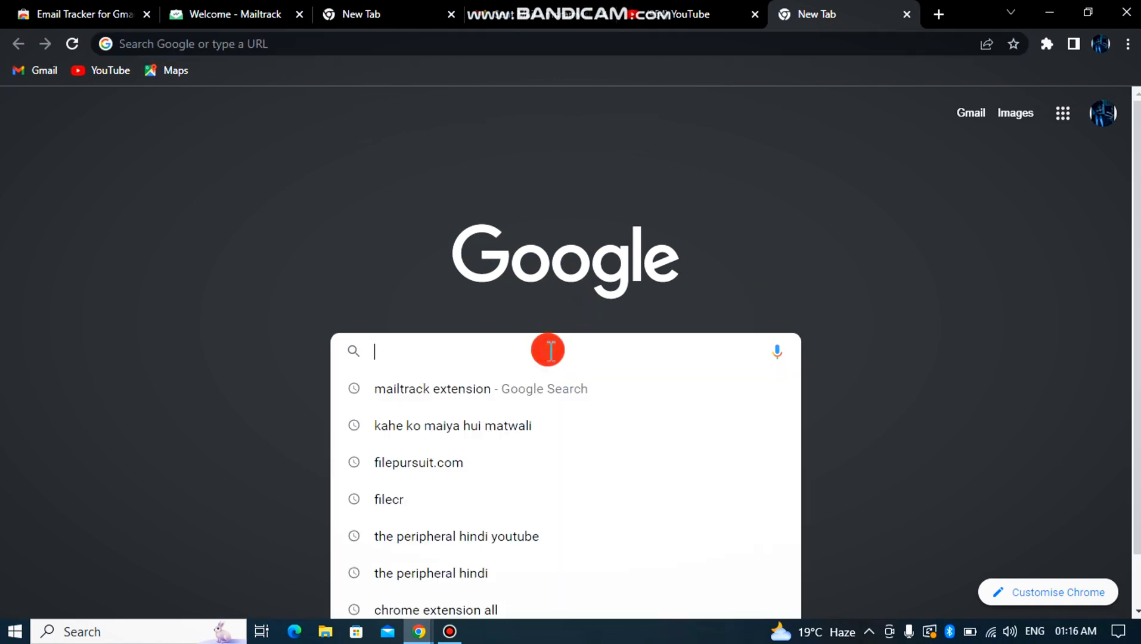
type("ad")
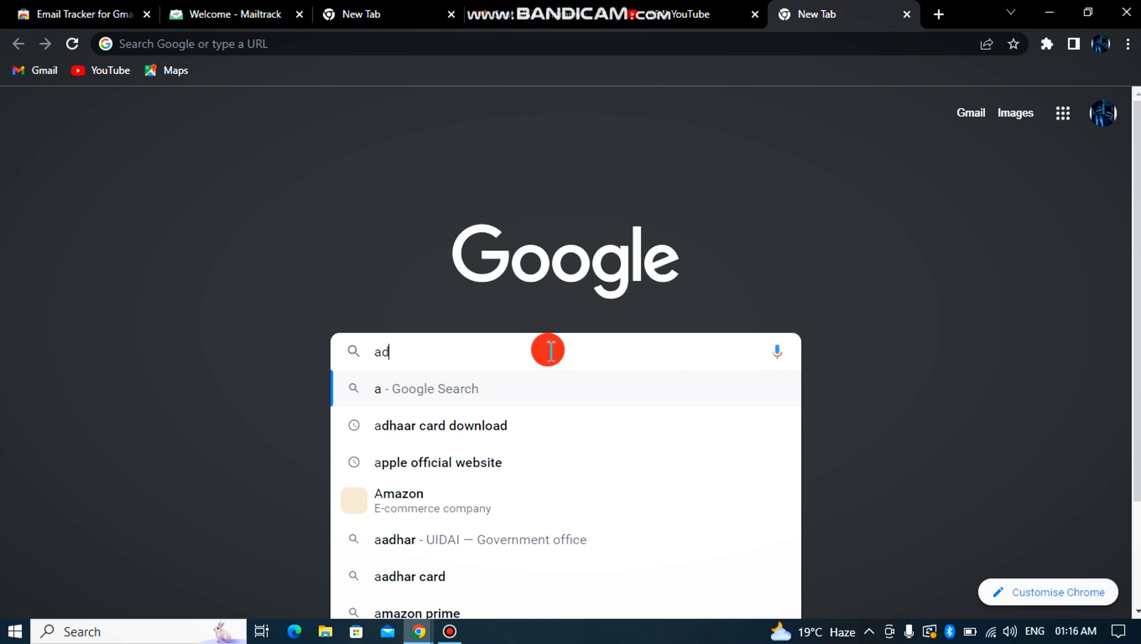
type("blocker for youtube extension")
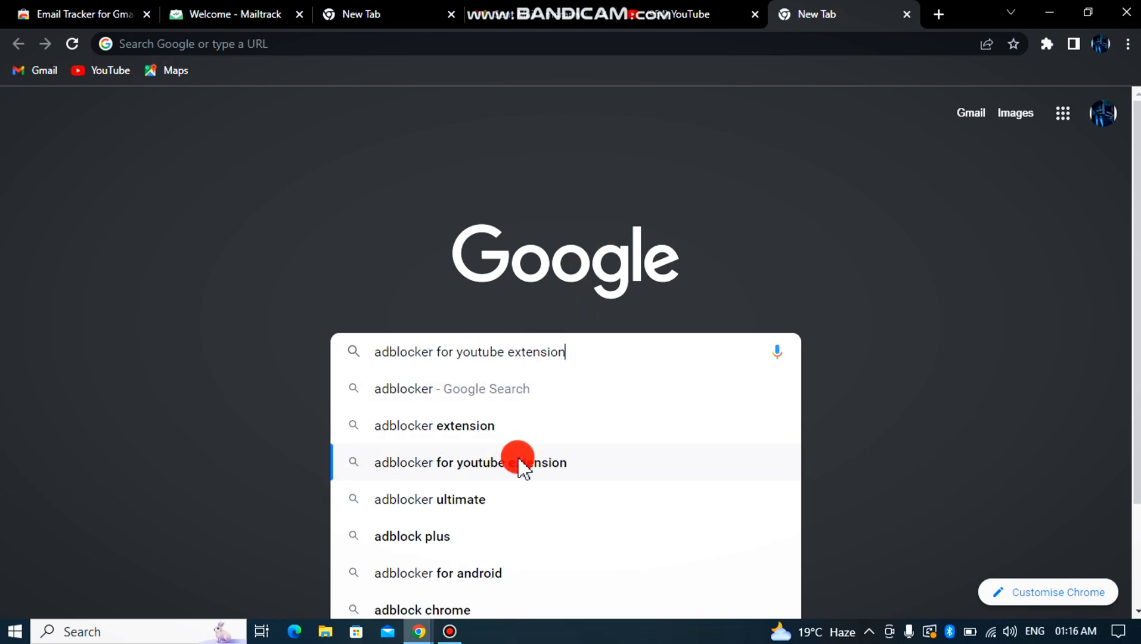
left_click(520, 464)
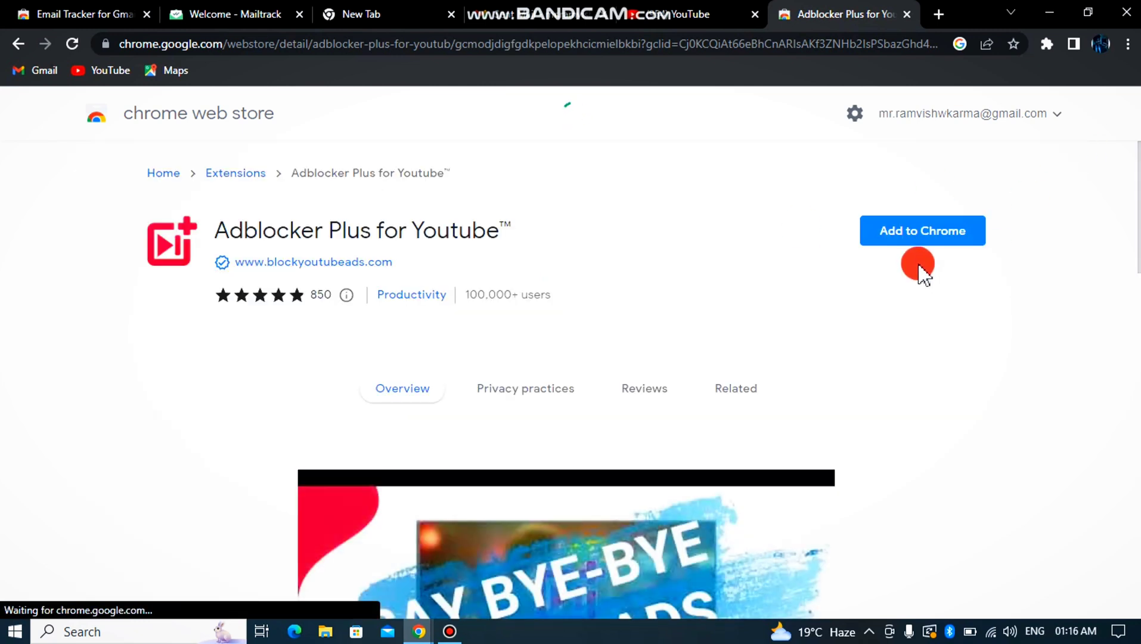
Install Adblocker Plus for Youtube, check the extensions list, and load YouTube in a new tab.
left_click(924, 238)
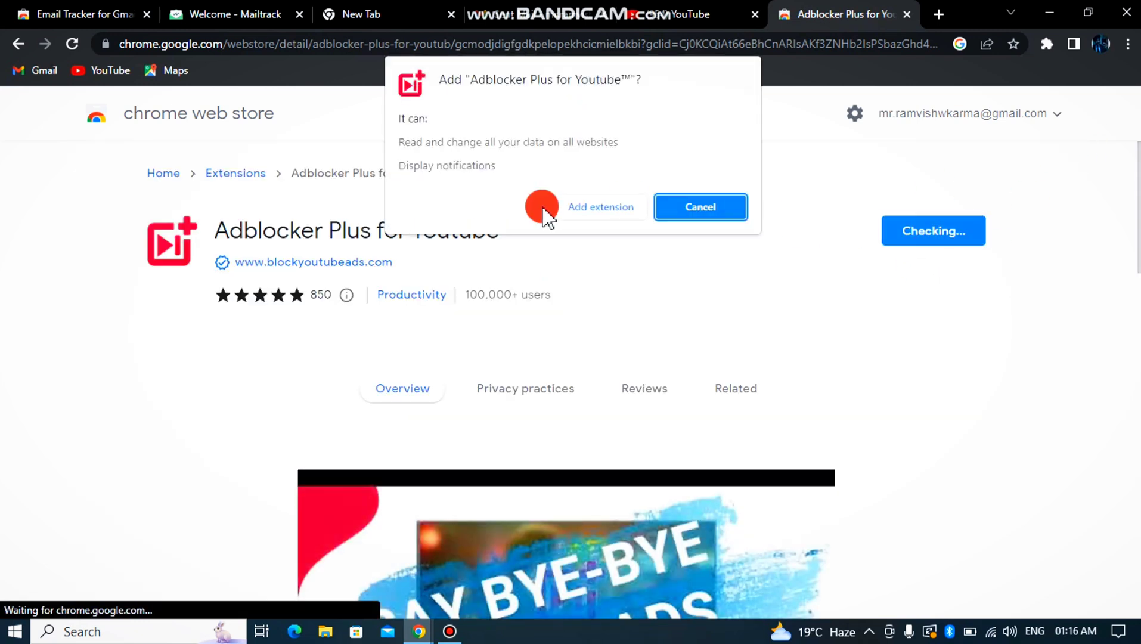
left_click(586, 212)
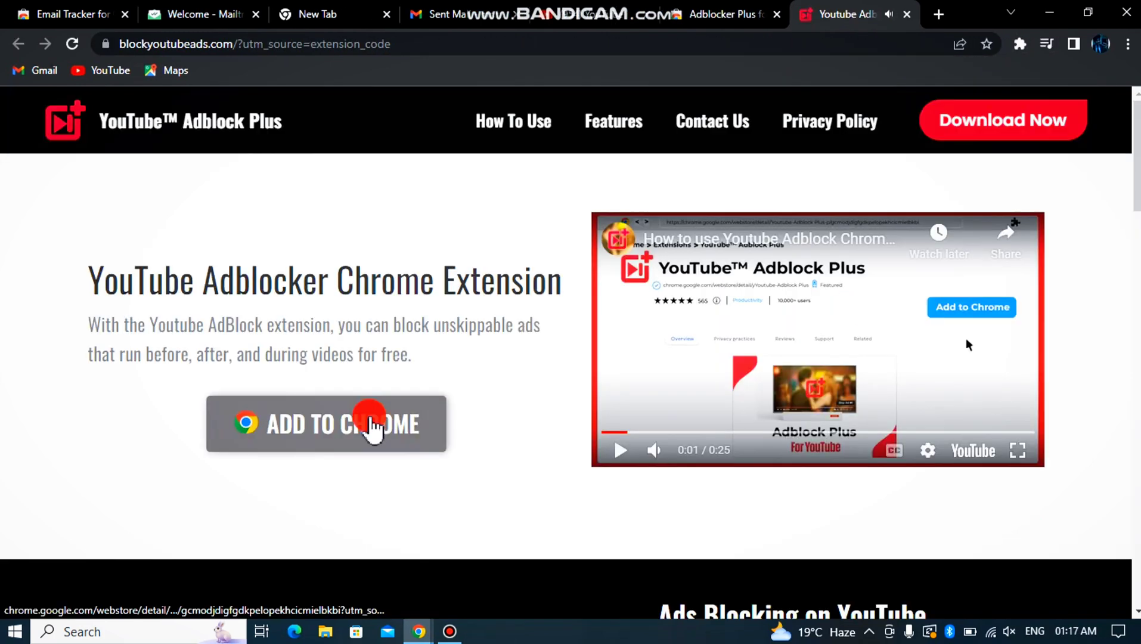
left_click(373, 427)
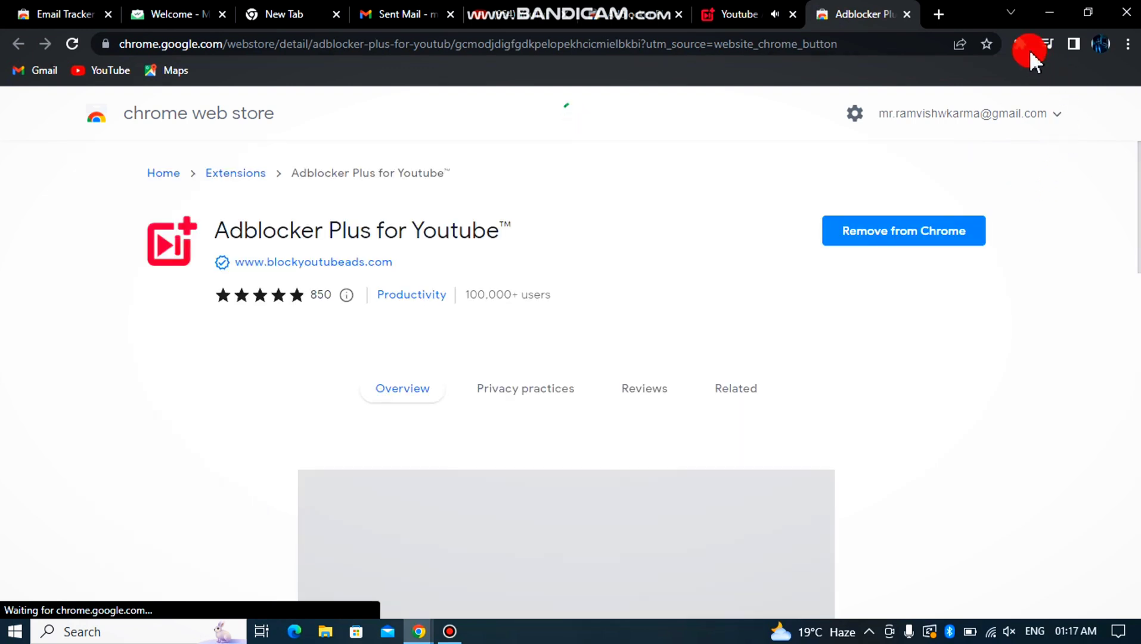
left_click(1021, 37)
left_click(943, 11)
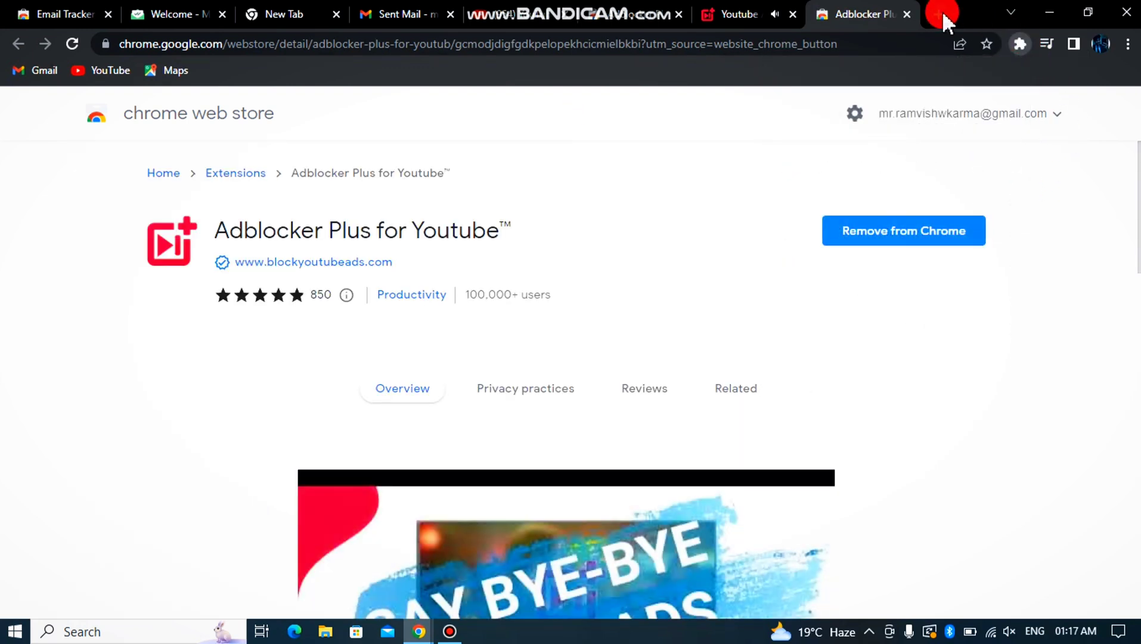
left_click(109, 69)
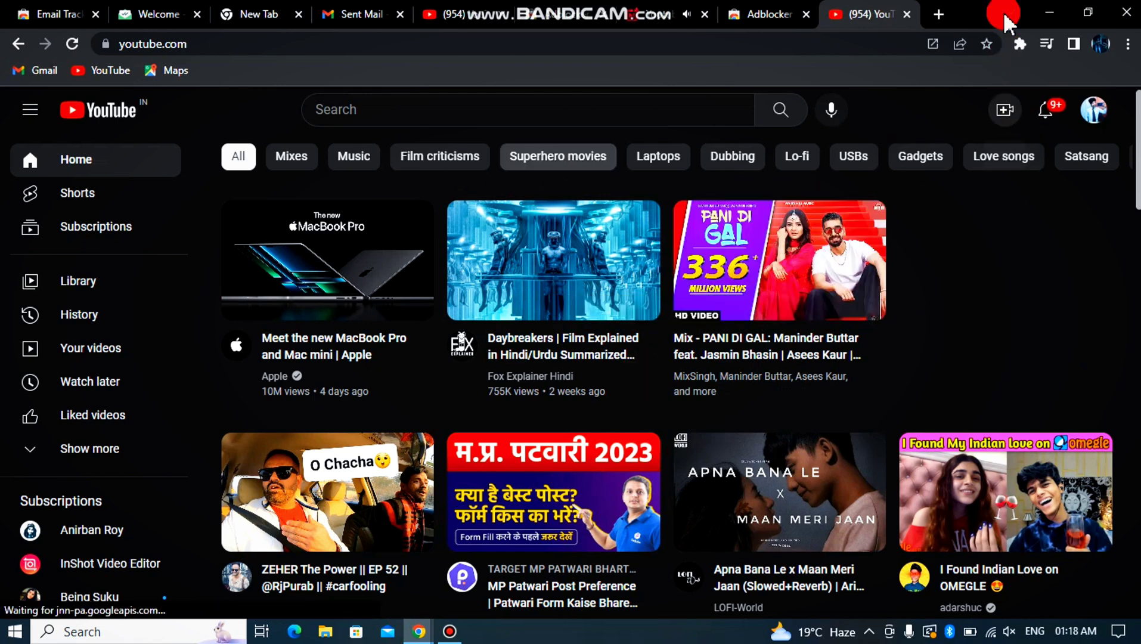
Confirm Adblocker Plus for Youtube is listed among extensions while the YouTube feed shows no ads.
left_click(1020, 44)
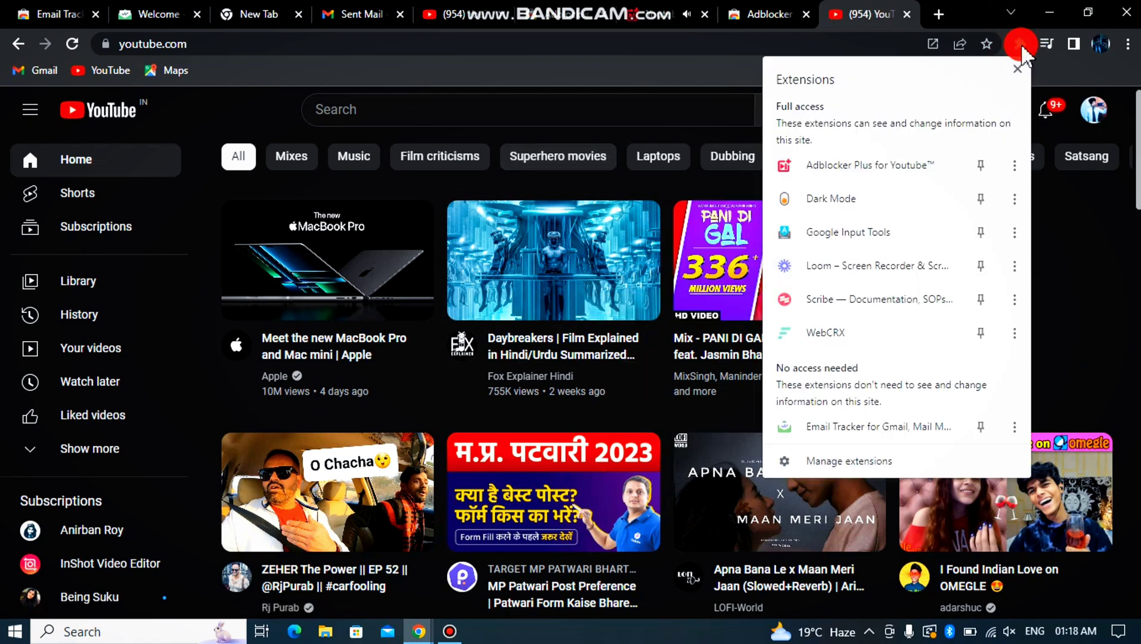
left_click(860, 175)
left_click(677, 75)
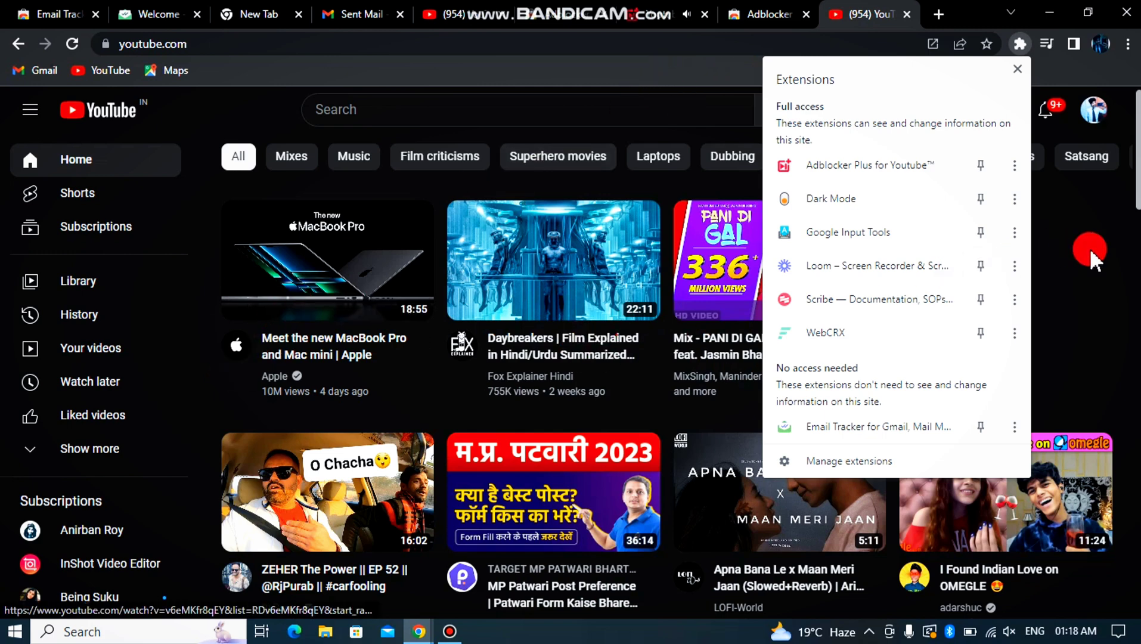
left_click(1089, 249)
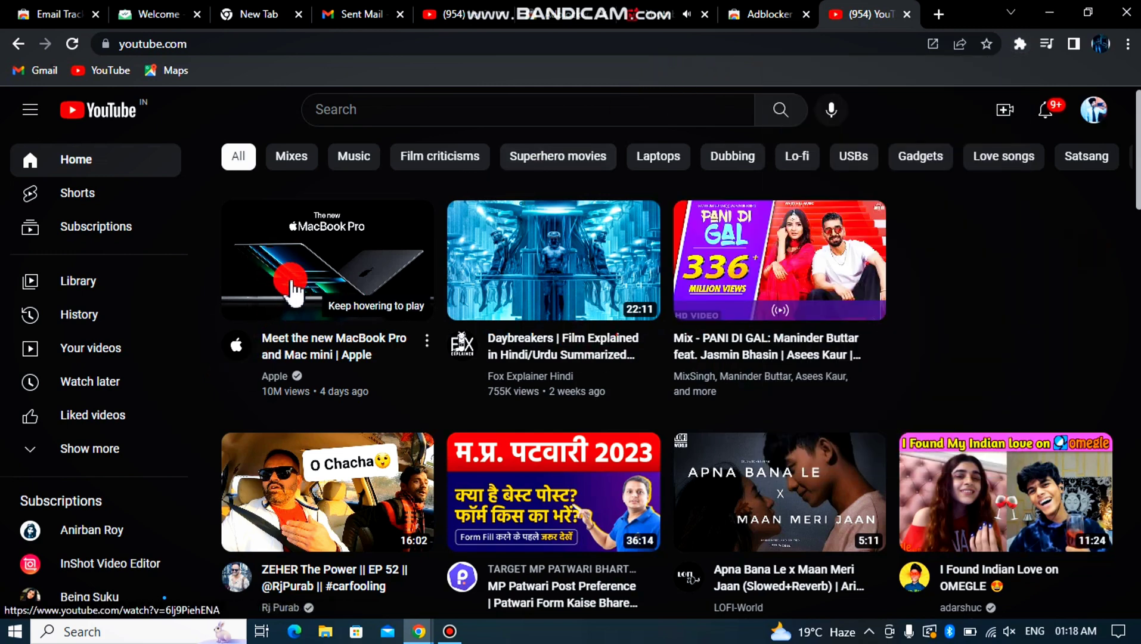